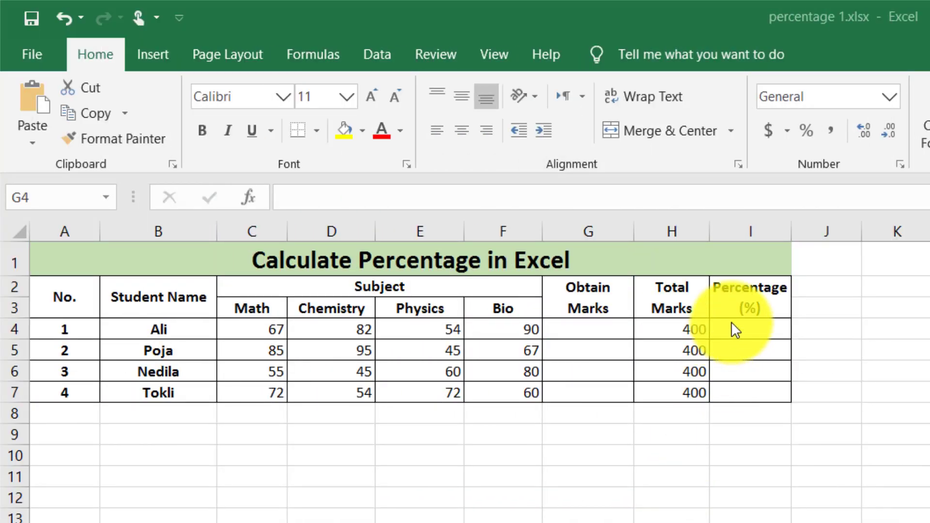
Step: Enter =SUM(C4:F4) in G4 to total the first student's four marks, giving 293
left_click(569, 330)
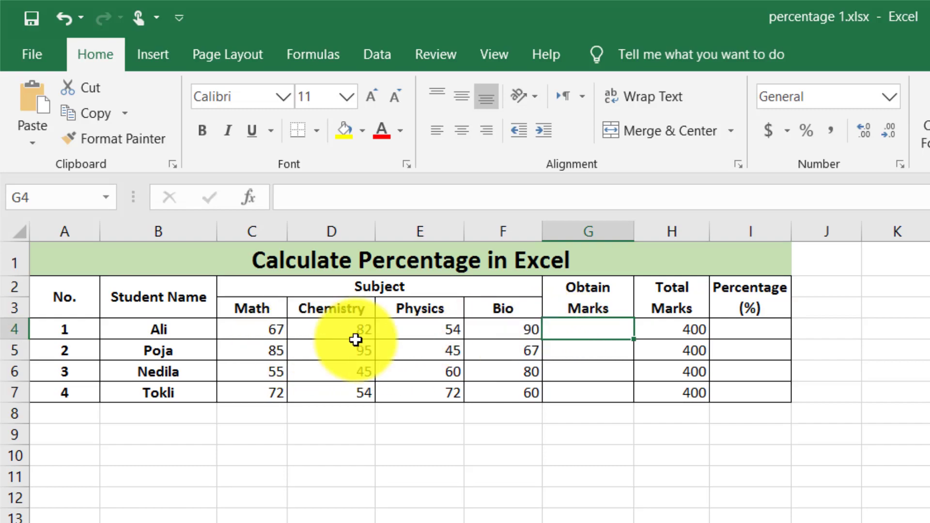
double_click(574, 333)
type("=")
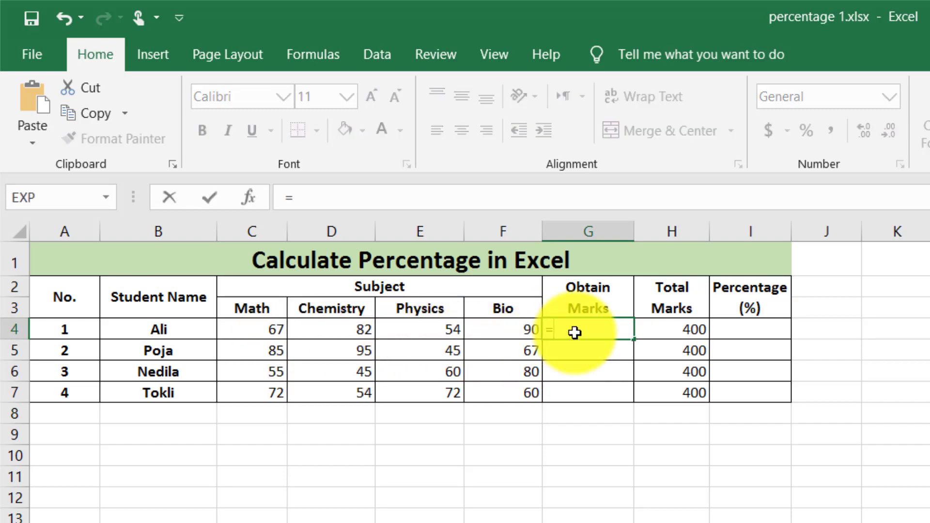
type("sum")
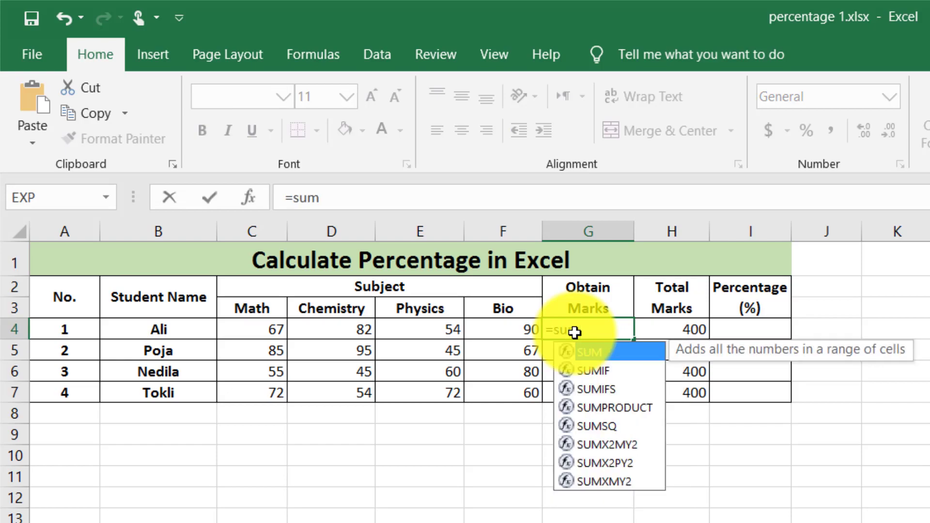
type("(")
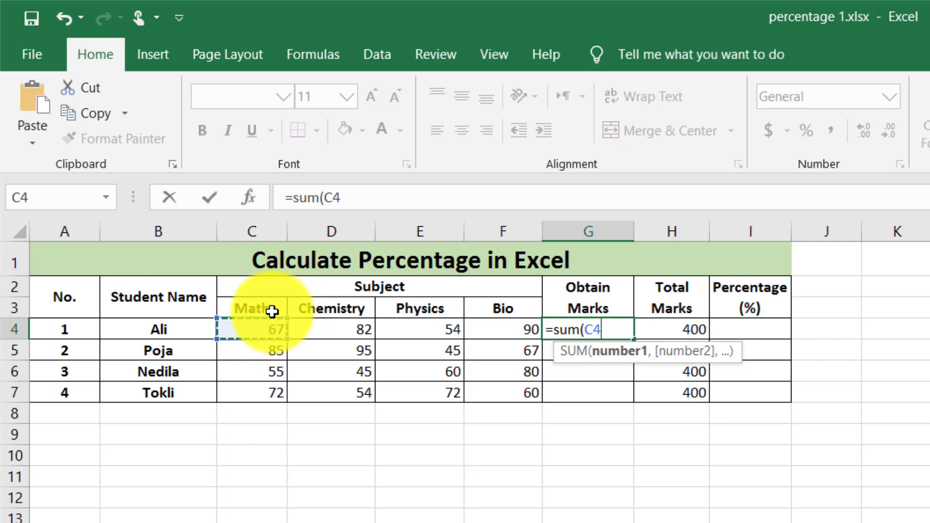
key("shift+Right")
key("shift+Right")
key("shift+Right")
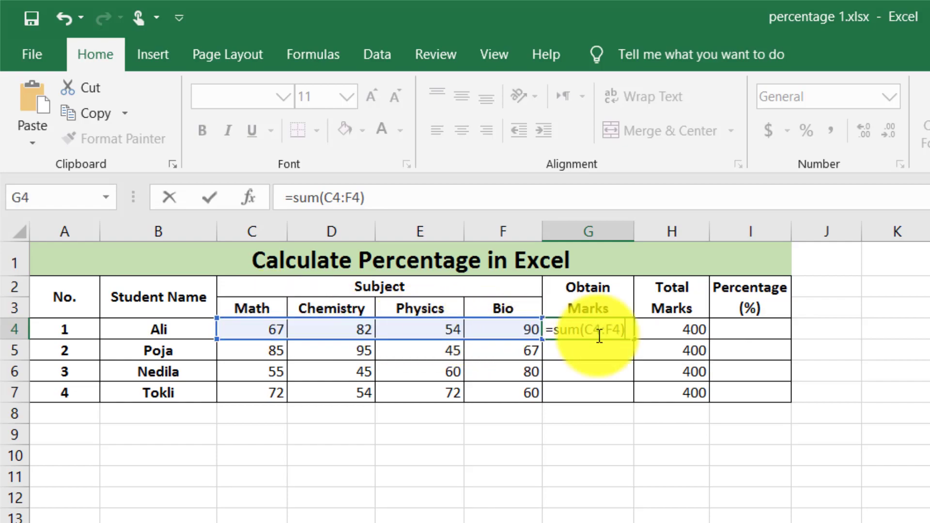
key("Return")
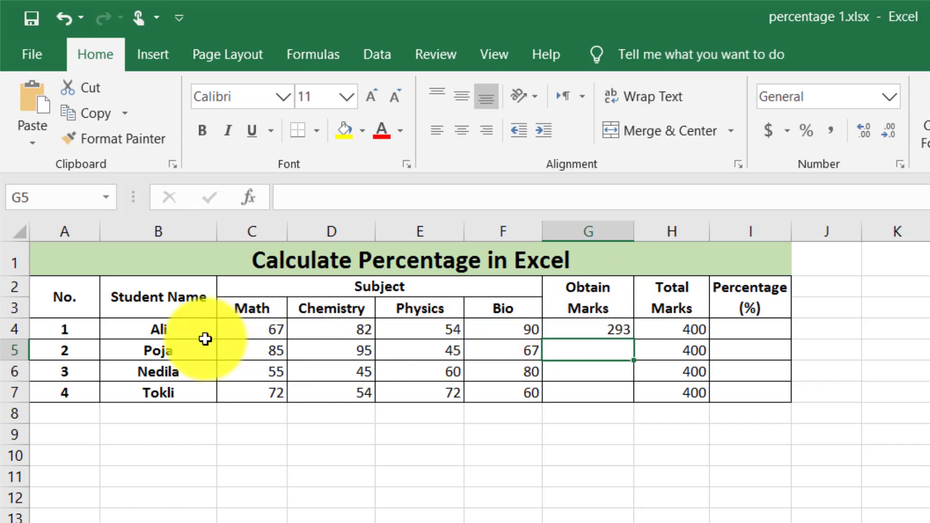
Step: Copy the G4 total formula into G5:G7, giving 292, 240 and 258
left_click(603, 329)
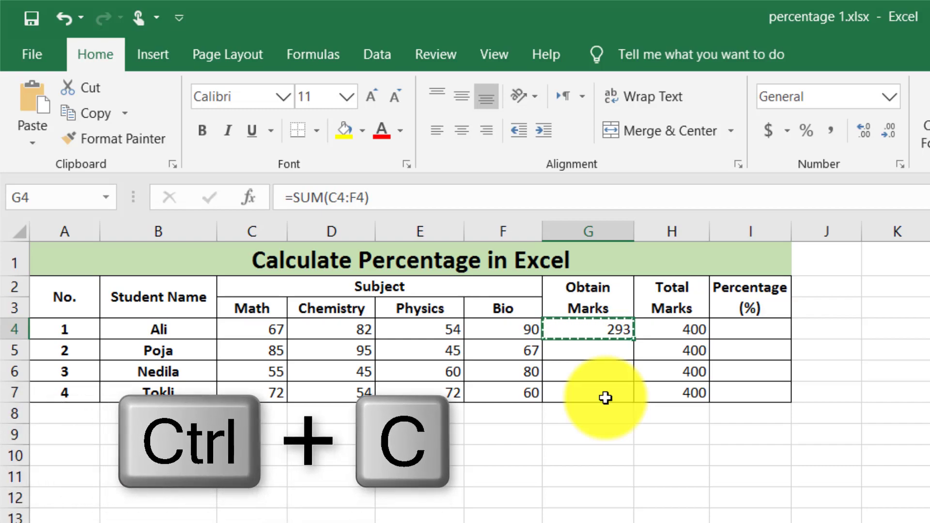
right_click(589, 329)
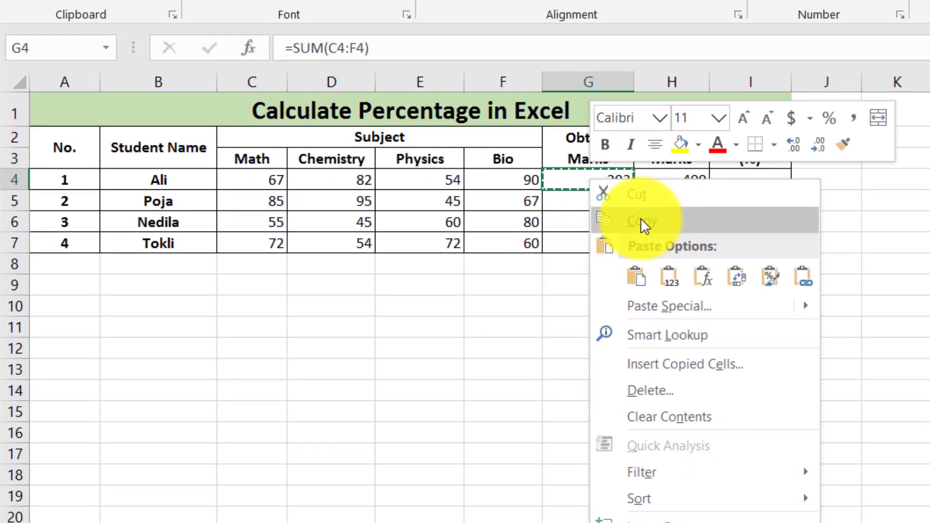
left_click(641, 222)
left_click(598, 199)
key("shift+Down")
key("shift+Down")
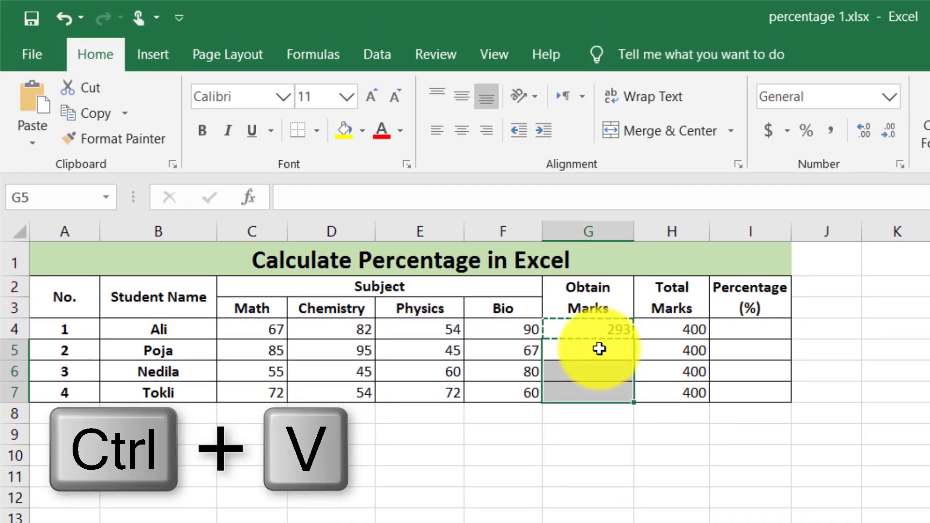
key("ctrl+v")
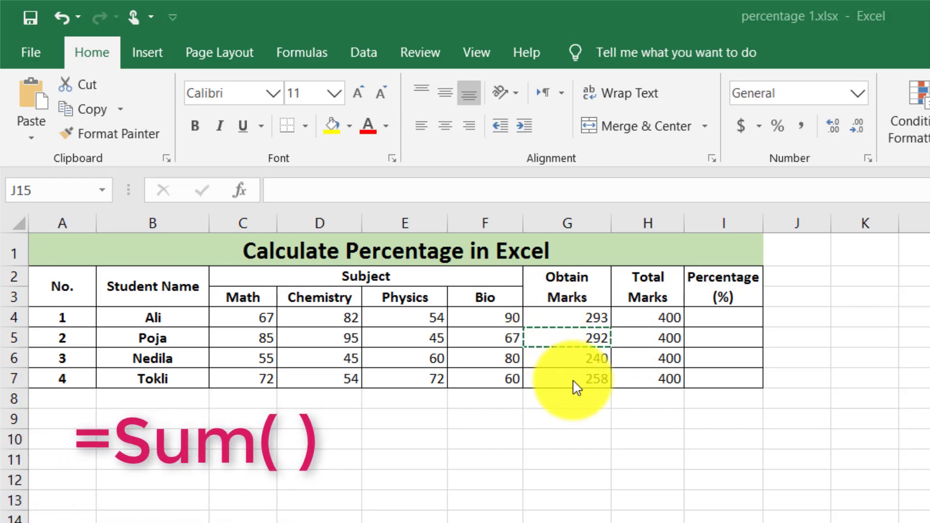
left_click(579, 317)
key("ctrl+v")
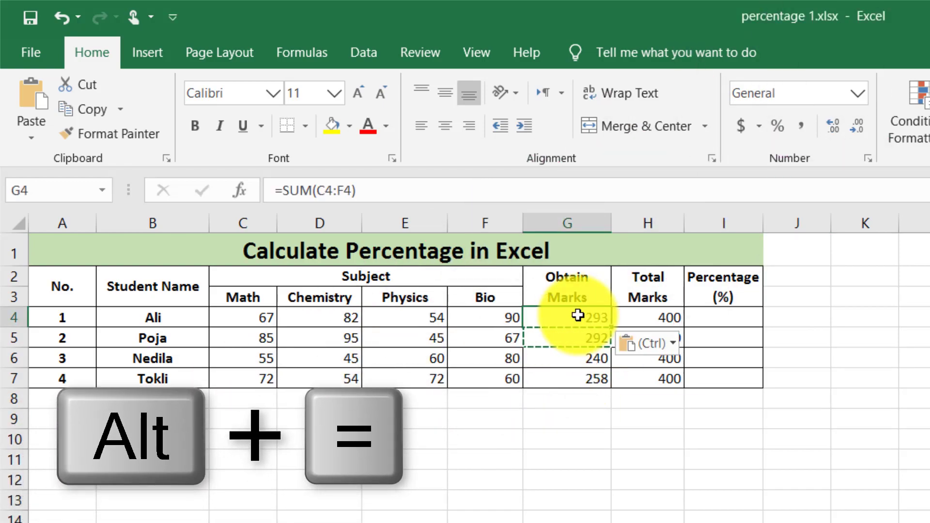
key("alt+equal")
key("Return")
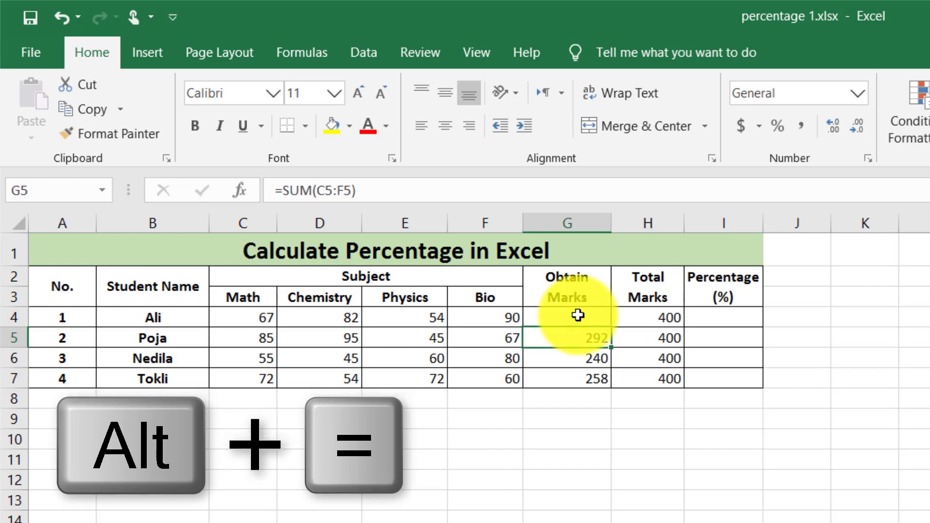
left_click(578, 316)
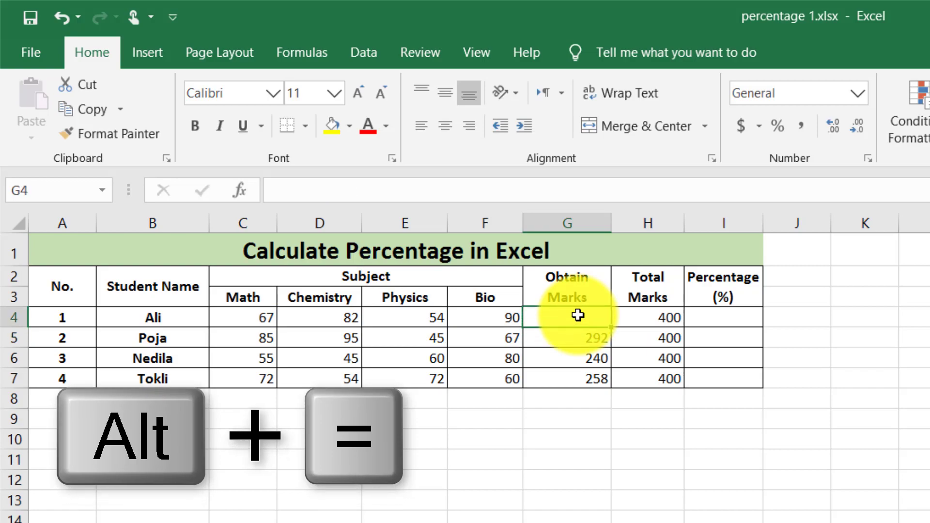
key("alt+equal")
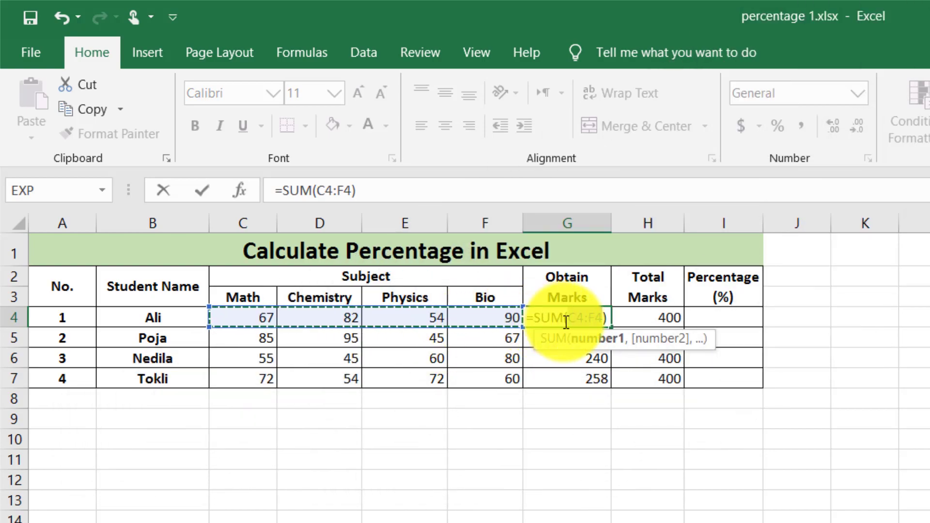
key("Return")
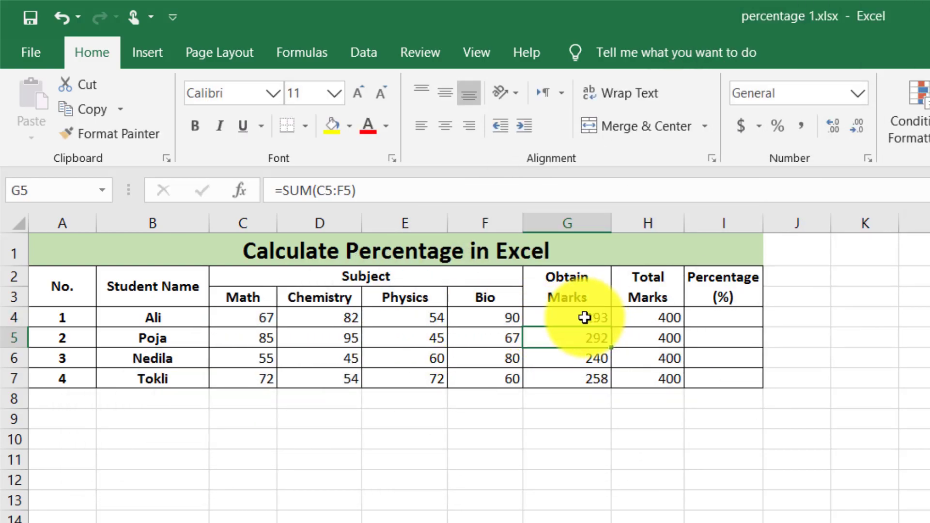
left_click(585, 318)
Step: Rewrite G4 as =C4+D4+E4+F4, adding each subject mark to total 293
type("=")
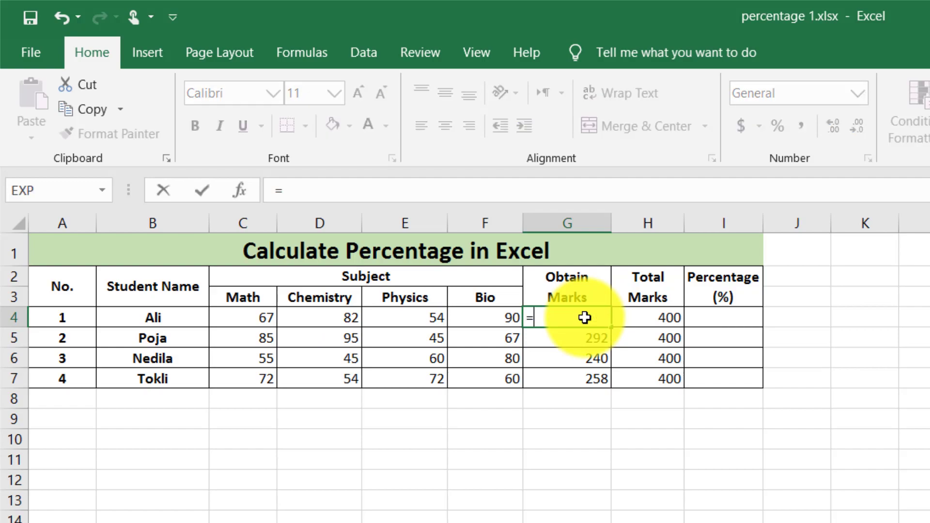
left_click(249, 320)
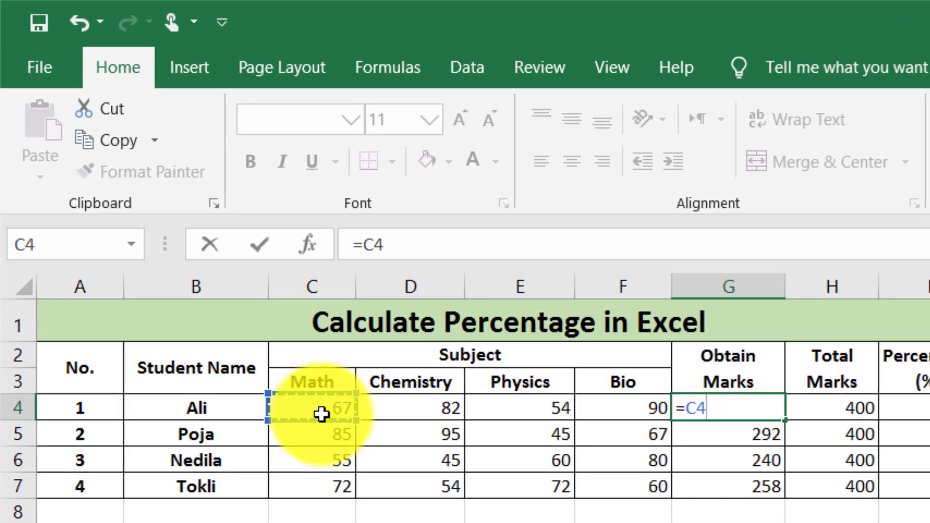
type("+")
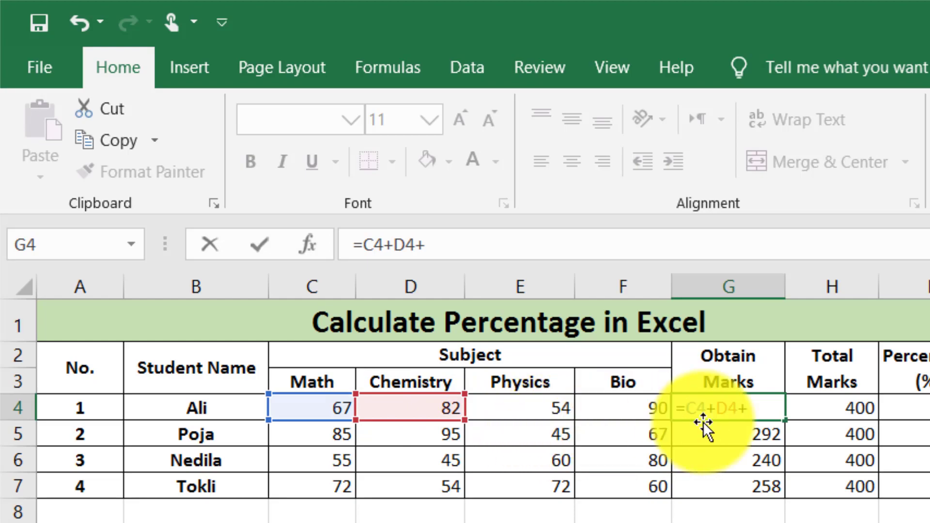
left_click(539, 407)
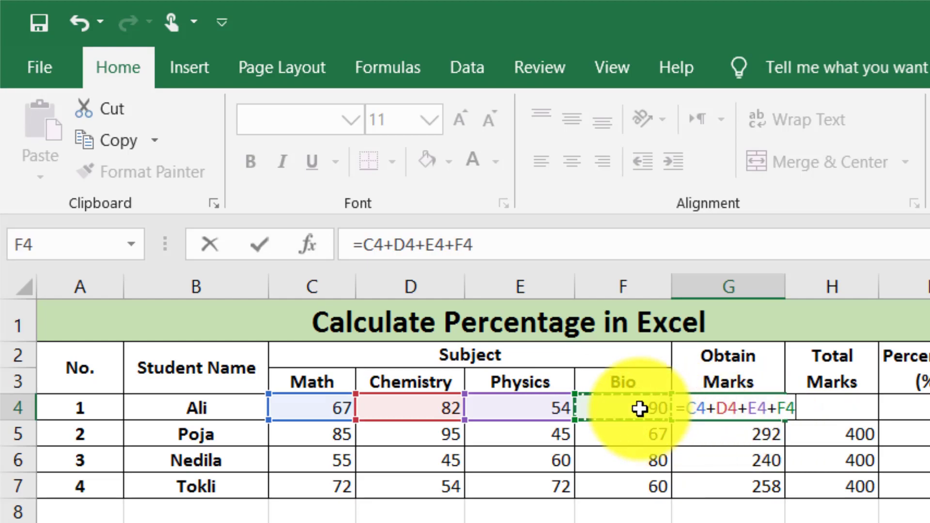
key("Return")
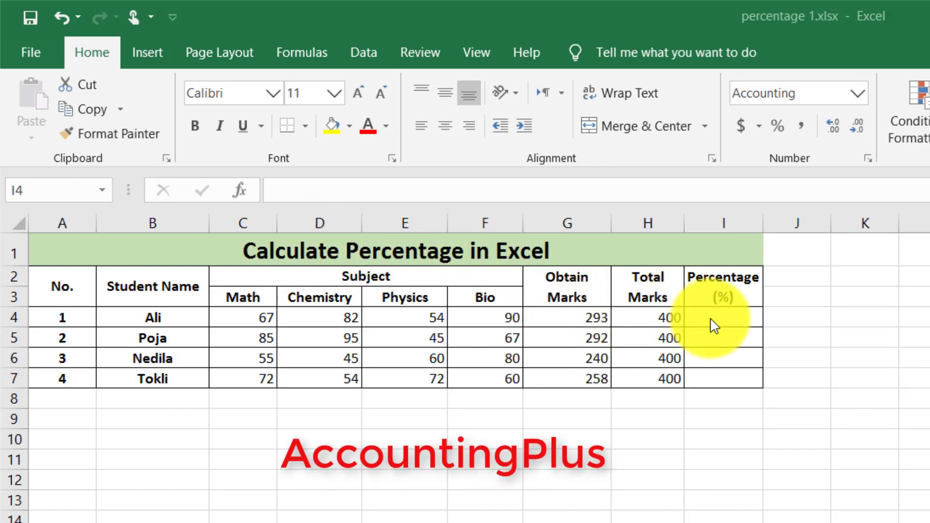
Step: Enter =G4/H4 in I4 for the first student's percentage, giving 0.73
left_click(725, 326)
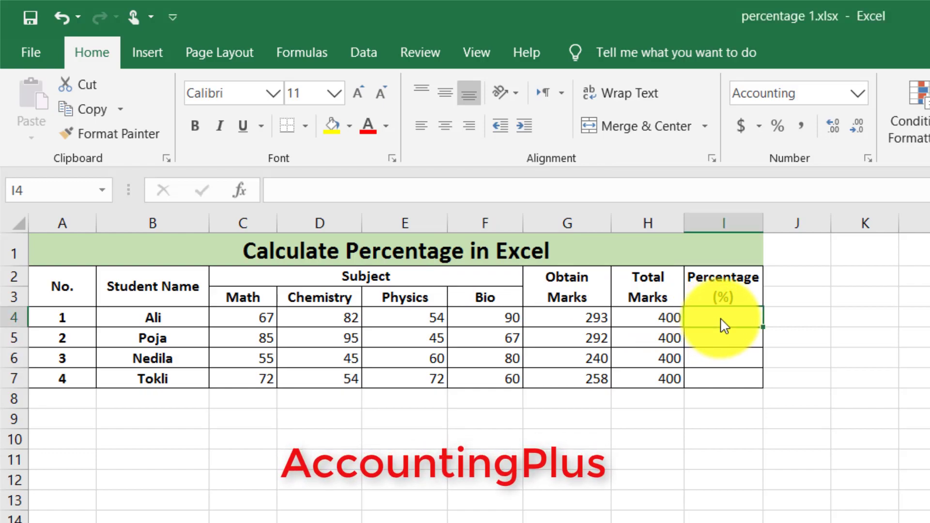
type("=")
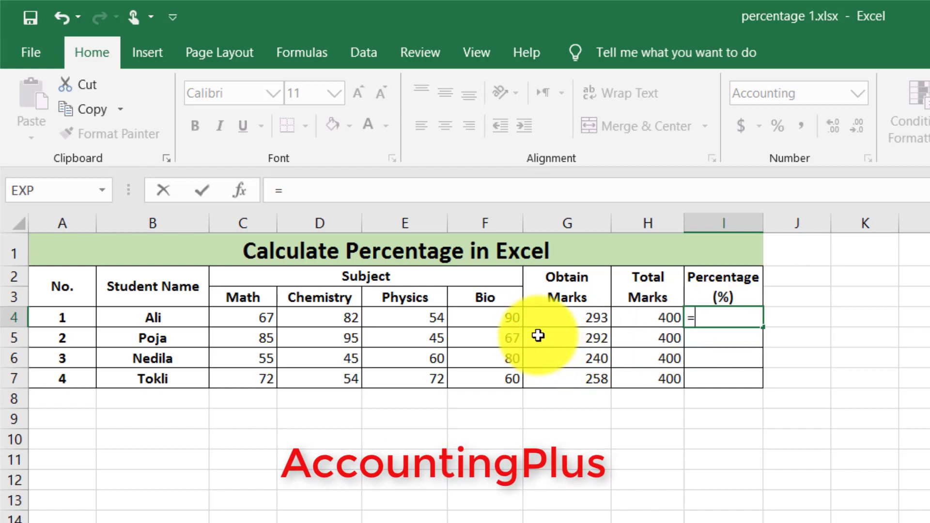
left_click(568, 321)
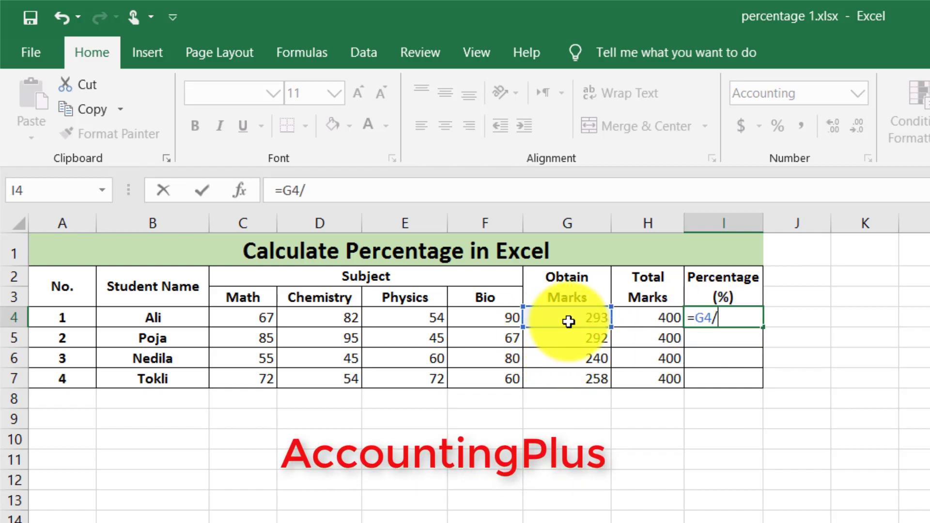
type("/")
left_click(659, 322)
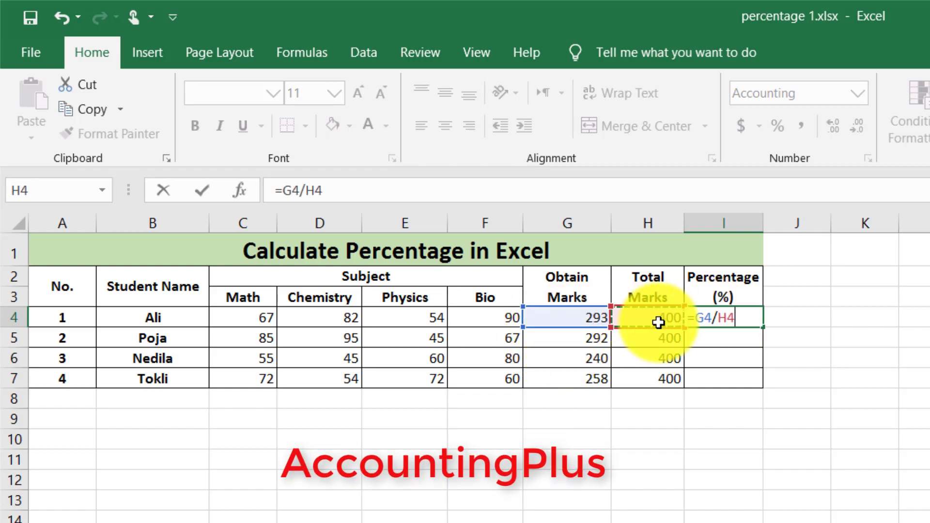
key("Return")
left_click(730, 315)
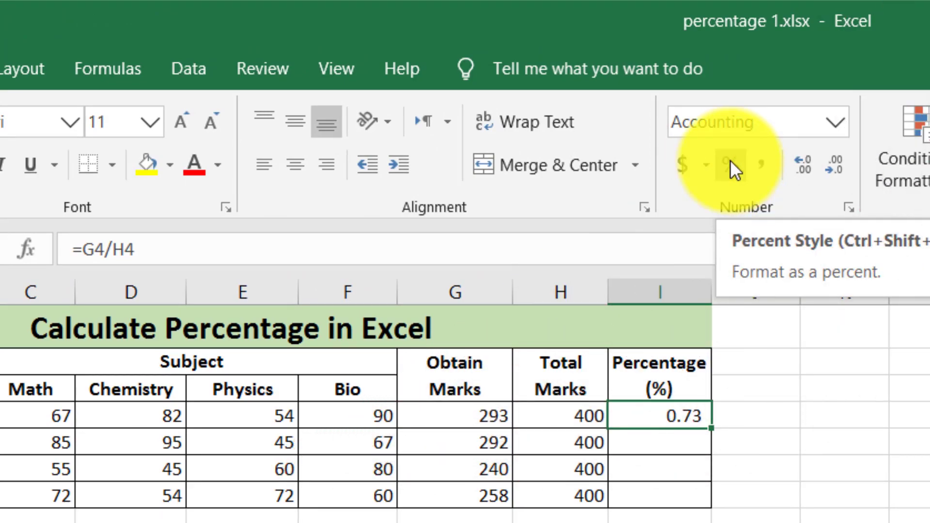
Step: Format I4 as a percentage with one decimal place, displaying 73.3%
left_click(731, 163)
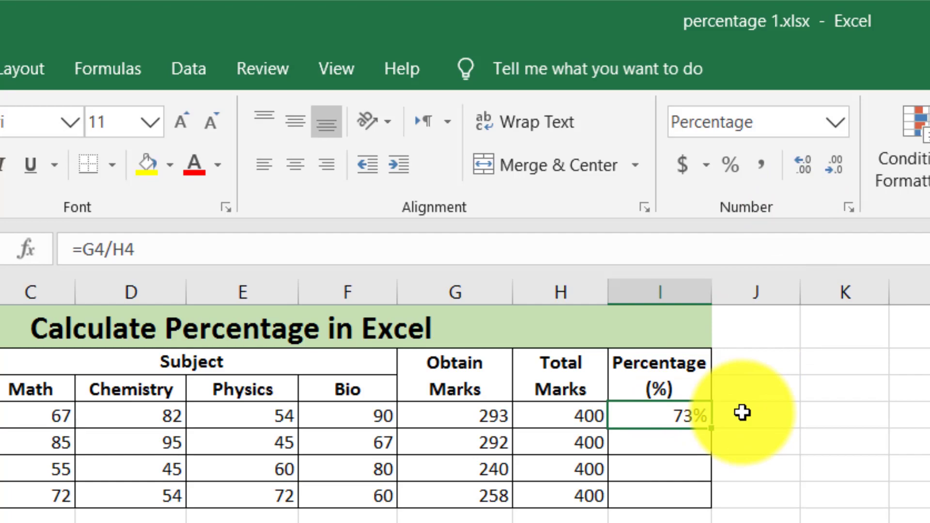
left_click(802, 173)
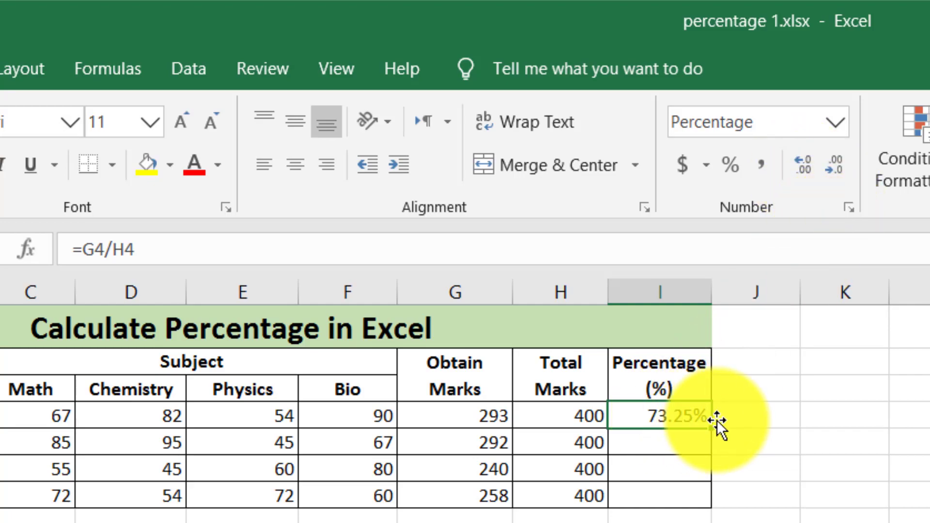
left_click(832, 167)
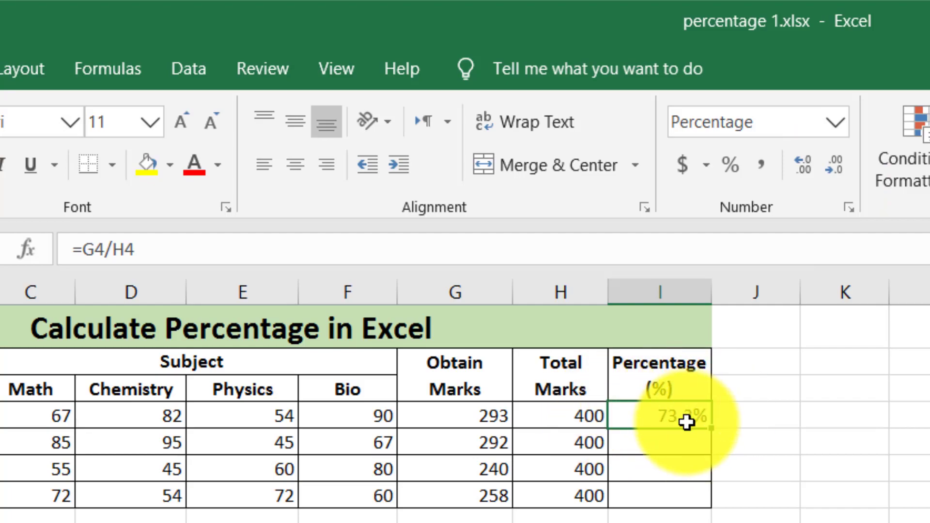
Step: Copy the I4 percentage formula and select I5 downward in the Percentage column
key("ctrl+c")
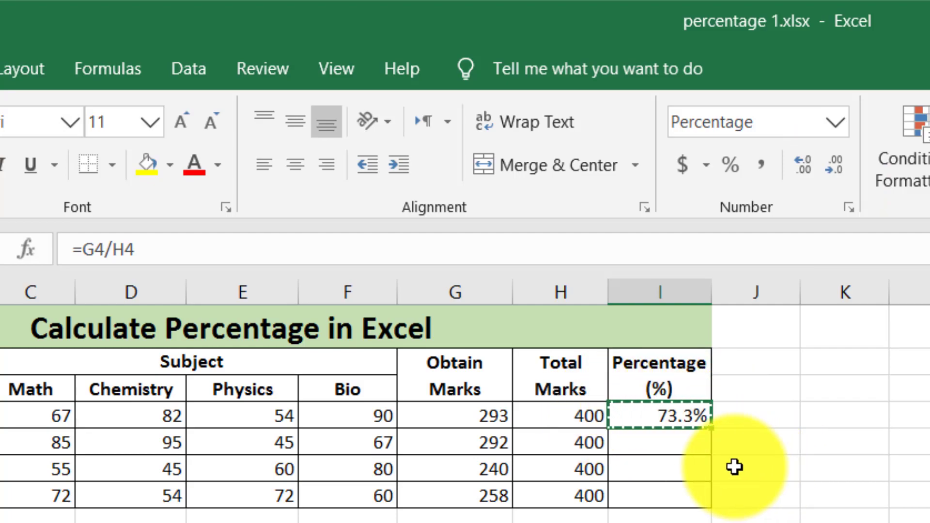
left_click(692, 440)
key("shift+Down")
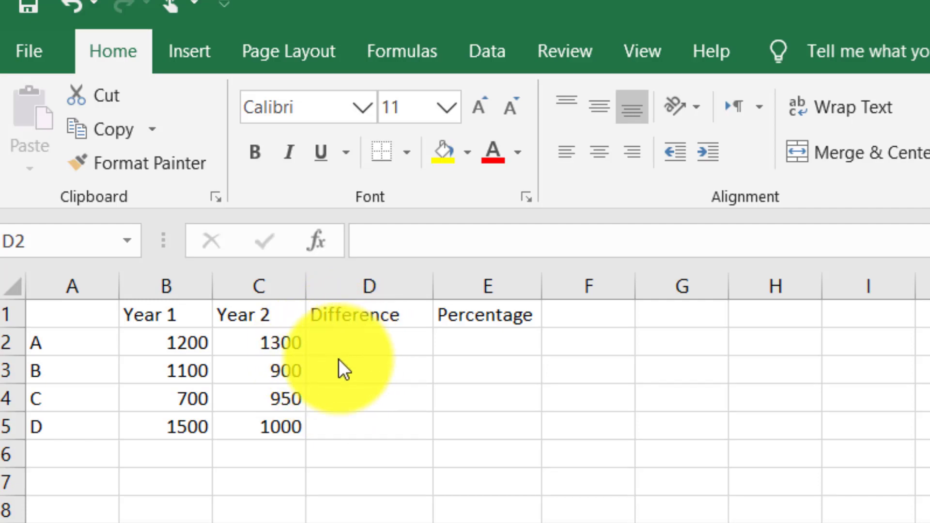
Step: Begin a formula with = in D2, the first Difference cell
left_click(371, 344)
type("=")
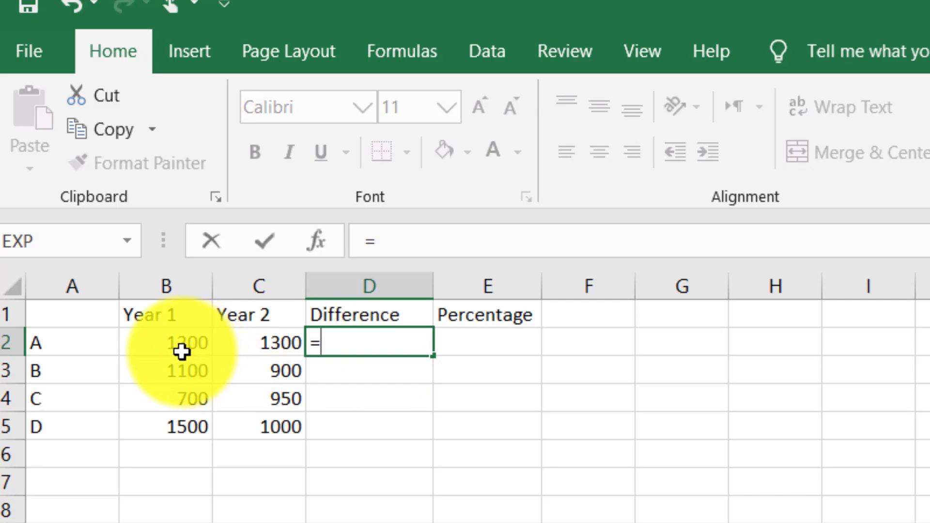
Step: Complete =C2-B2 in D2, giving a Year 2 minus Year 1 difference of 100
left_click(259, 342)
type("-")
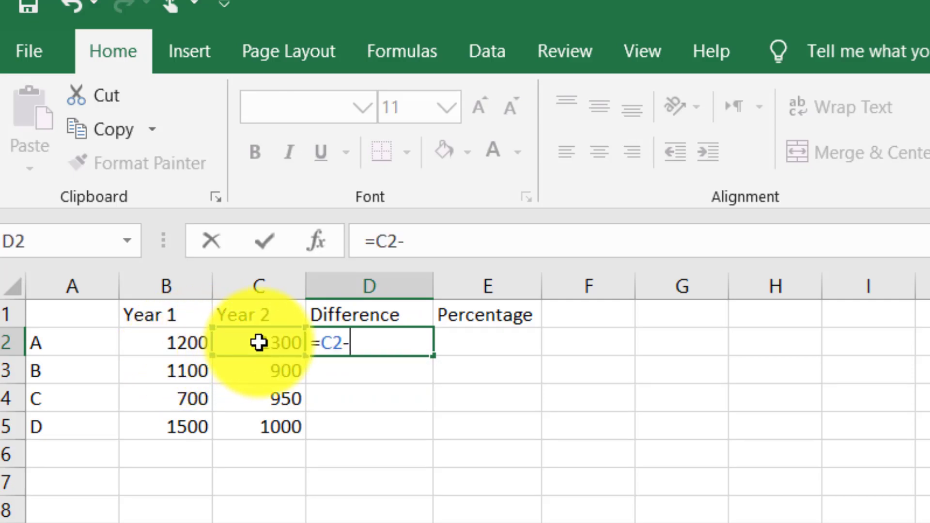
left_click(181, 344)
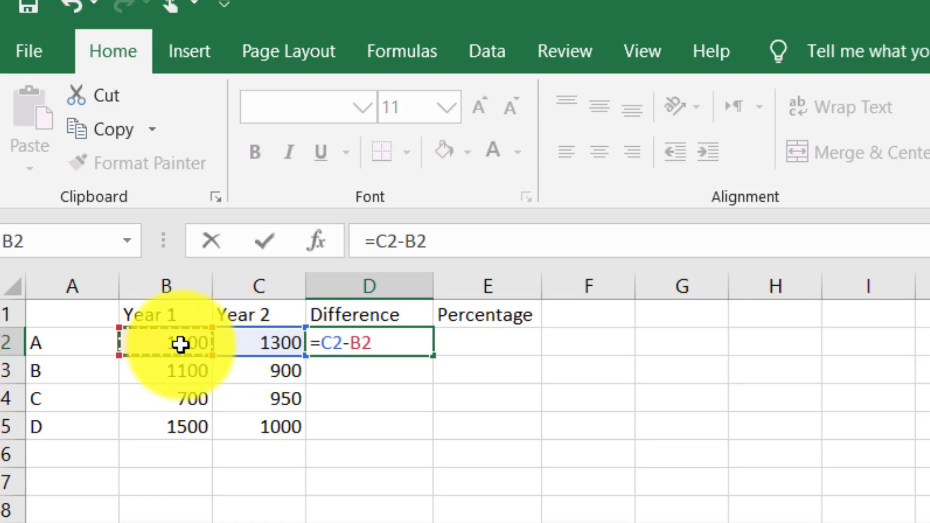
key("Return")
Step: Copy the D2 formula into D3:D5, showing -200, 250 and -500
key("Up")
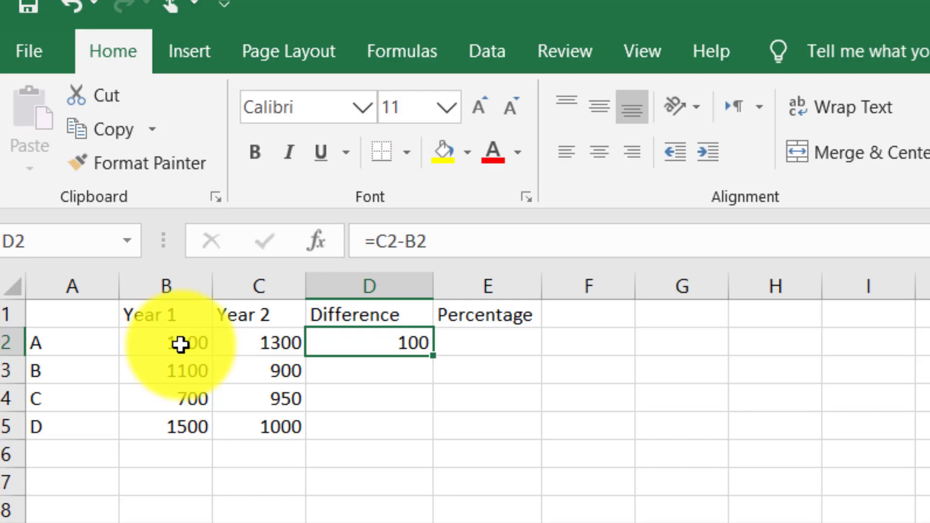
key("ctrl+c")
key("Down")
key("shift+Down")
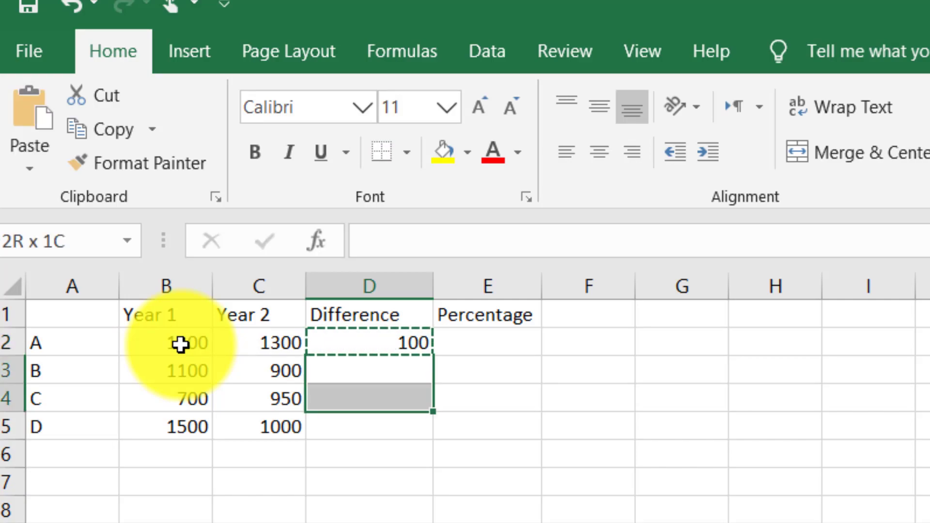
key("shift+Down")
key("ctrl+v")
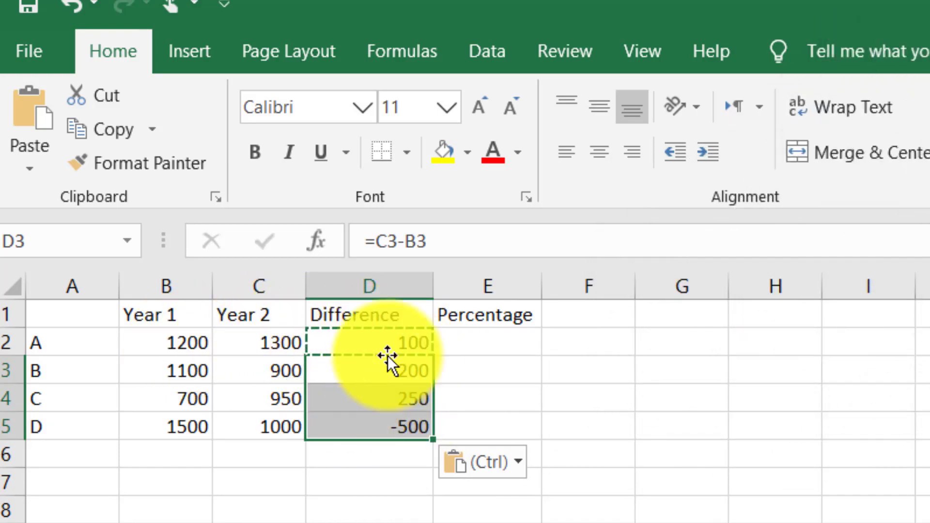
Step: Enter =D2/B2 in E2, dividing the difference by Year 1 to show 8%
left_click(476, 342)
type("=")
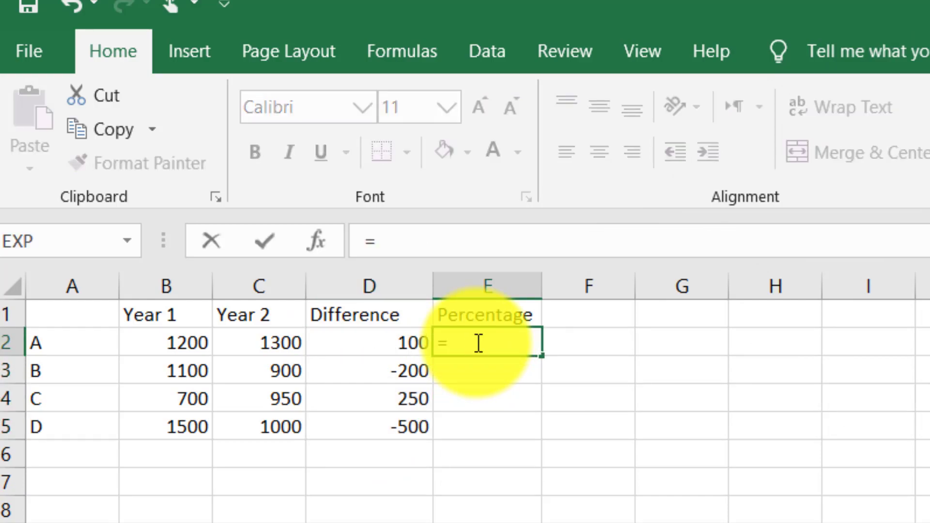
left_click(395, 343)
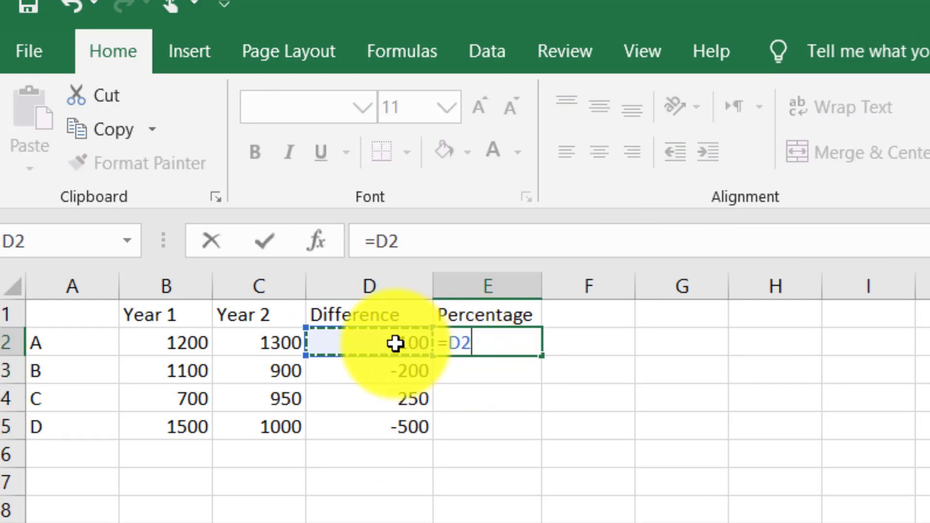
type("/")
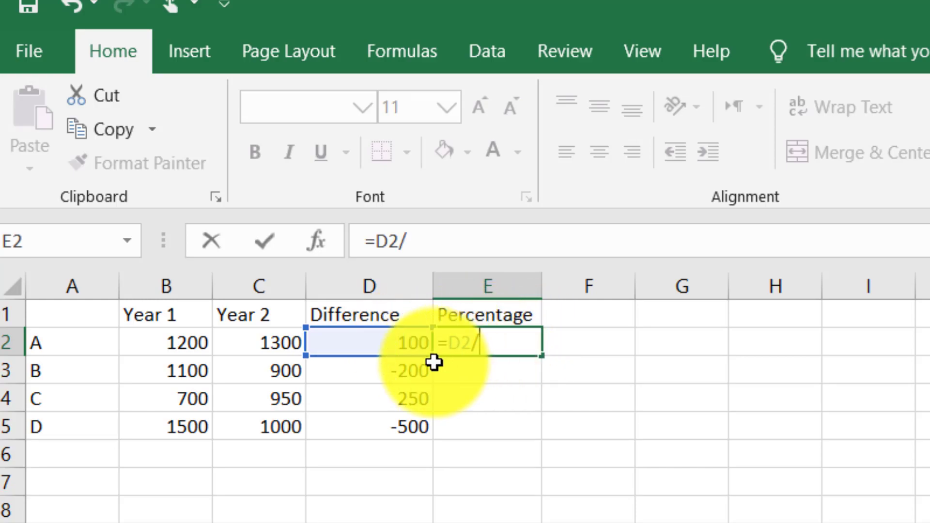
left_click(180, 344)
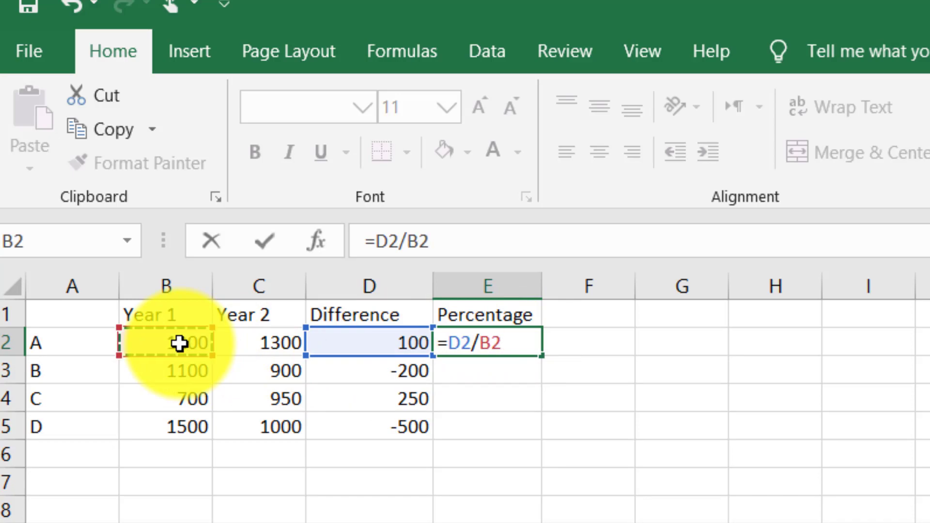
key("Return")
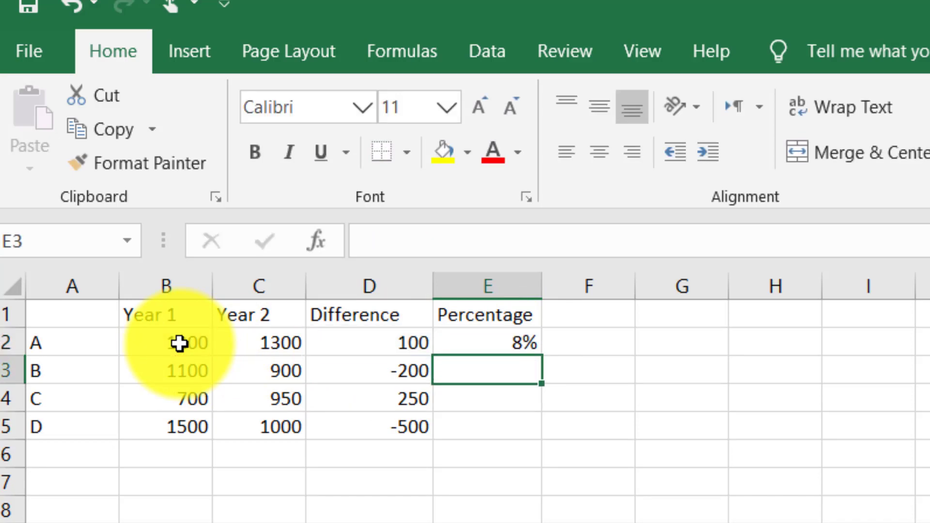
left_click(508, 343)
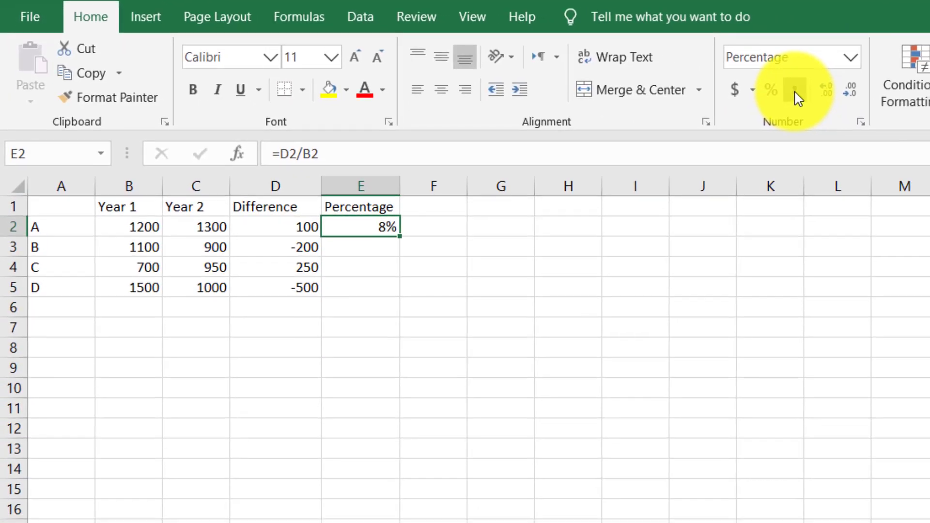
left_click(795, 92)
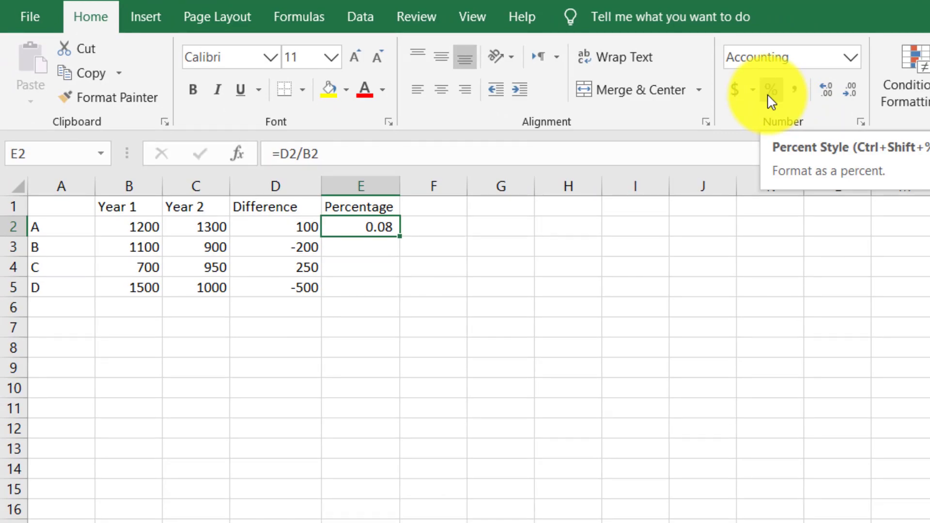
left_click(772, 92)
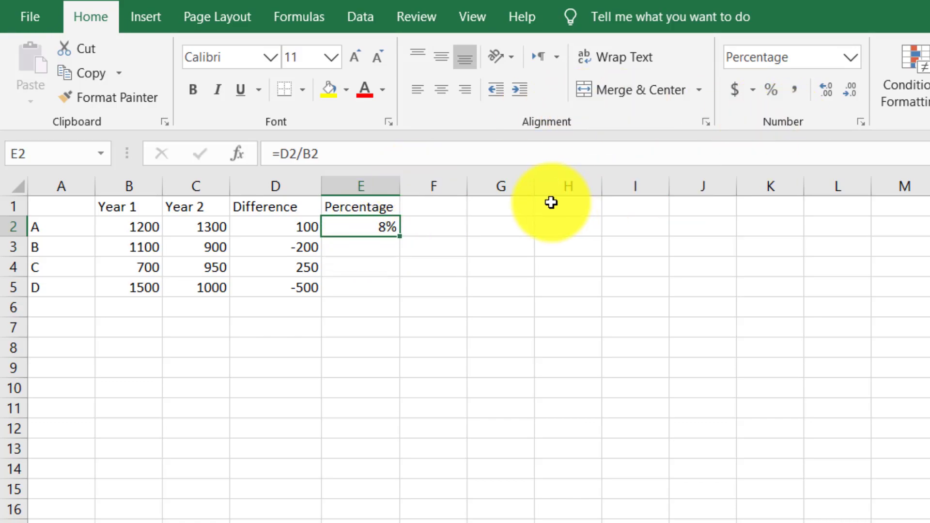
left_click(827, 91)
left_click(828, 91)
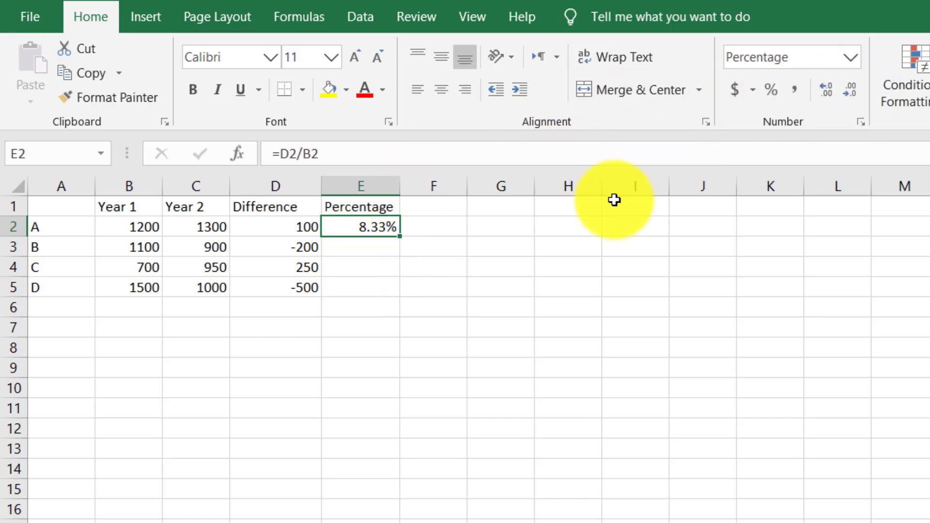
left_click(851, 91)
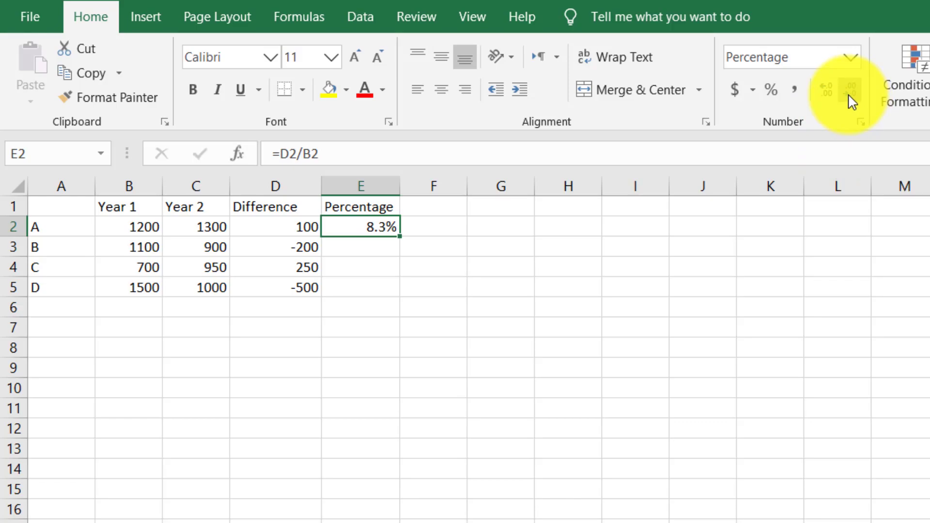
left_click(851, 91)
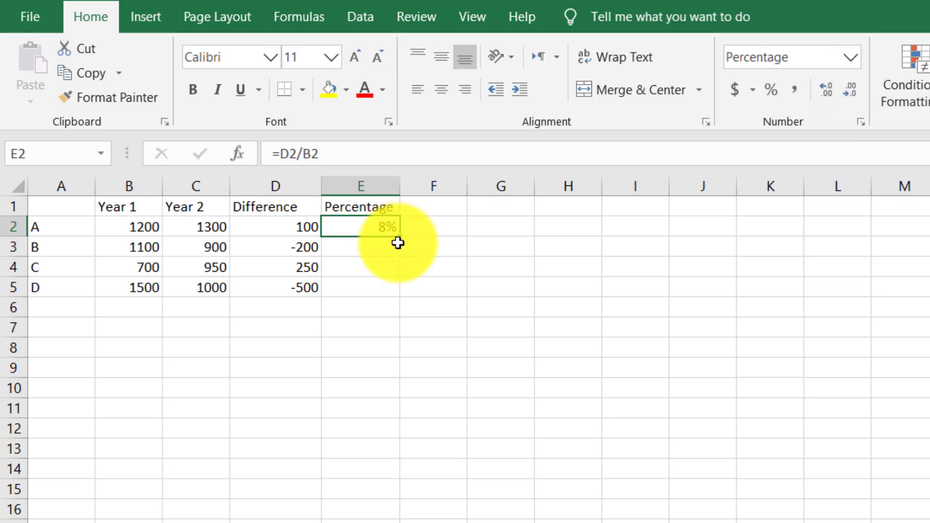
Step: Copy the E2 formula into E3:E5, showing -18%, 36% and -33%
key("ctrl+c")
left_click(398, 243)
key("shift+Down")
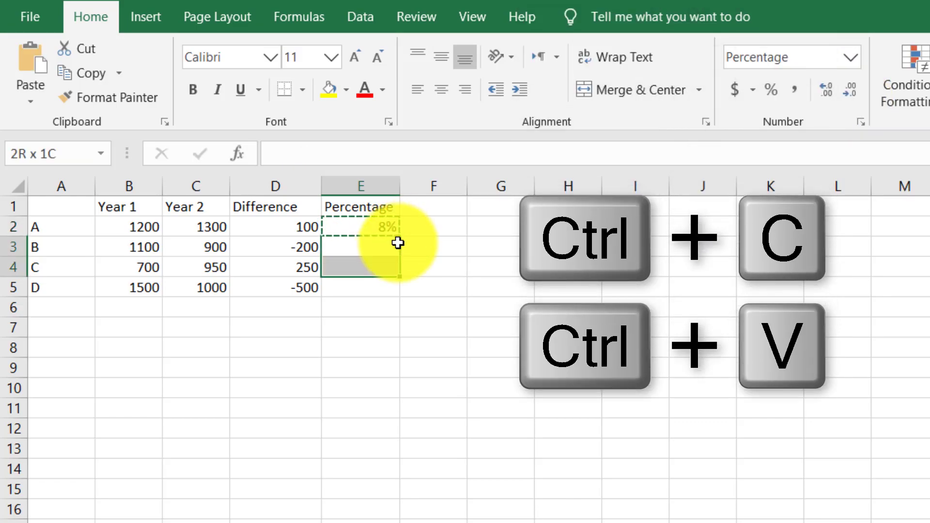
key("shift+Down")
key("ctrl+v")
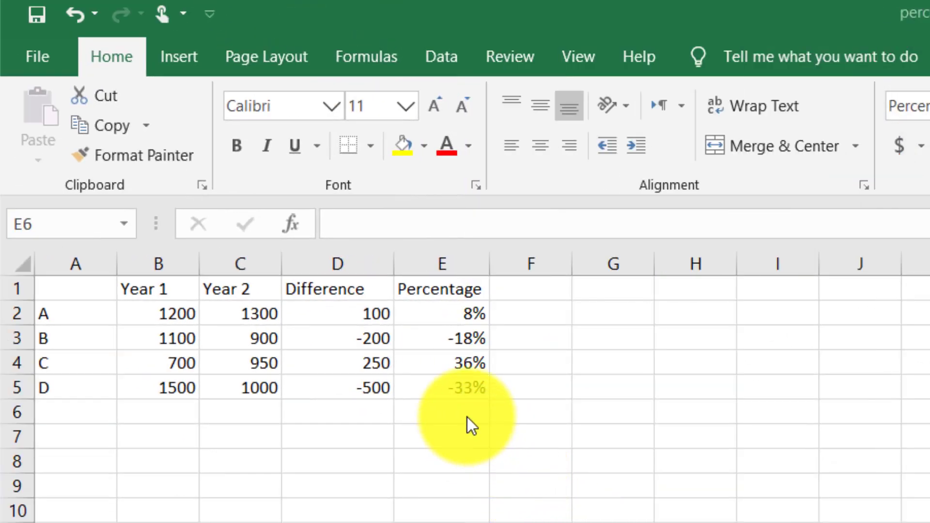
Step: Copy the Percentage formula from E5 into E6
left_click(455, 385)
key("ctrl+c")
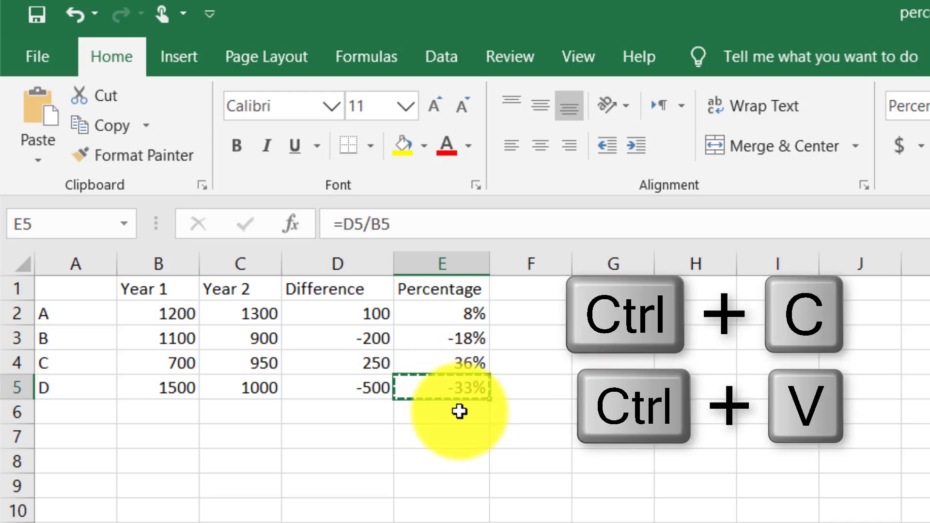
left_click(460, 411)
key("ctrl+v")
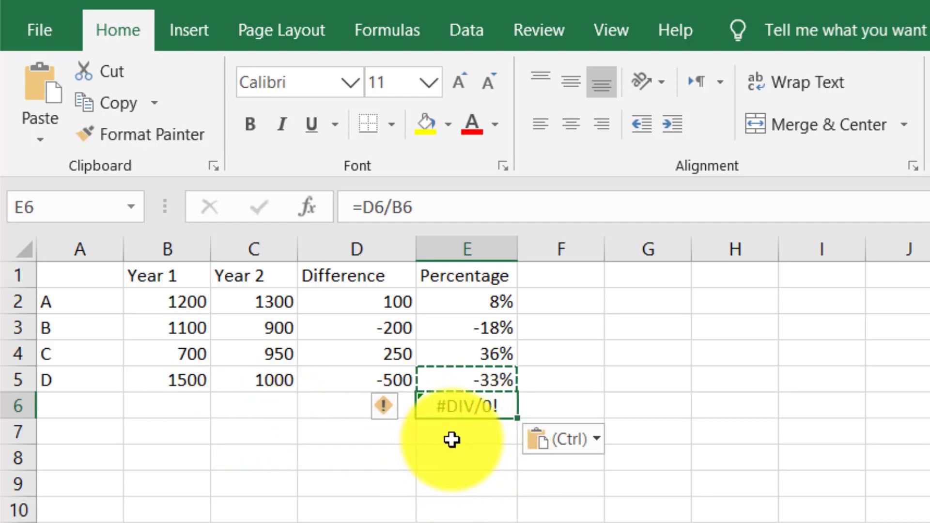
Step: Copy the Difference formula from D5 into D6, leaving D6 at 0 and E6 at #DIV/0!
left_click(380, 384)
key("ctrl+c")
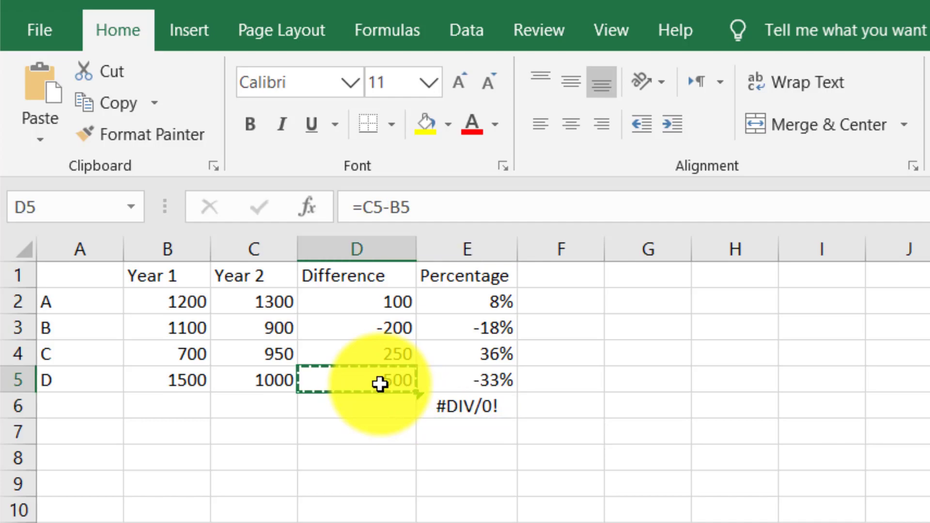
left_click(371, 409)
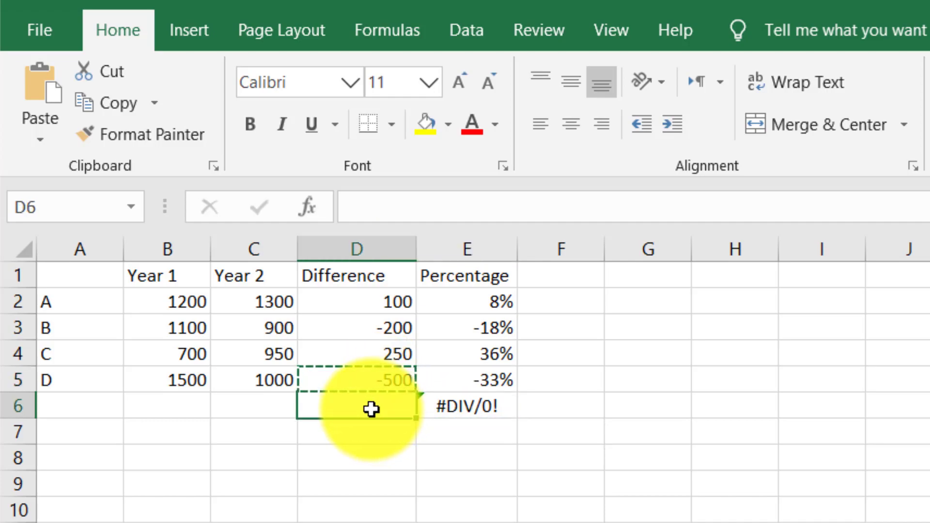
key("ctrl+v")
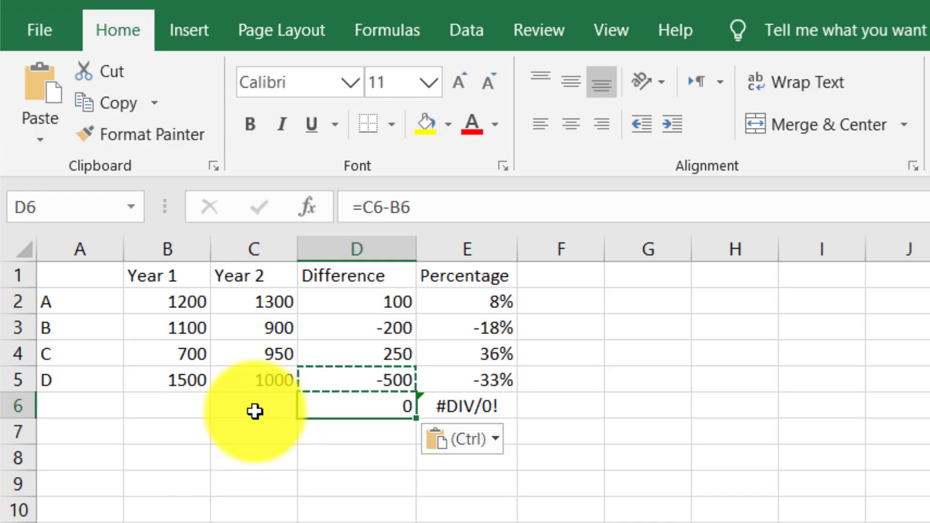
left_click(461, 404)
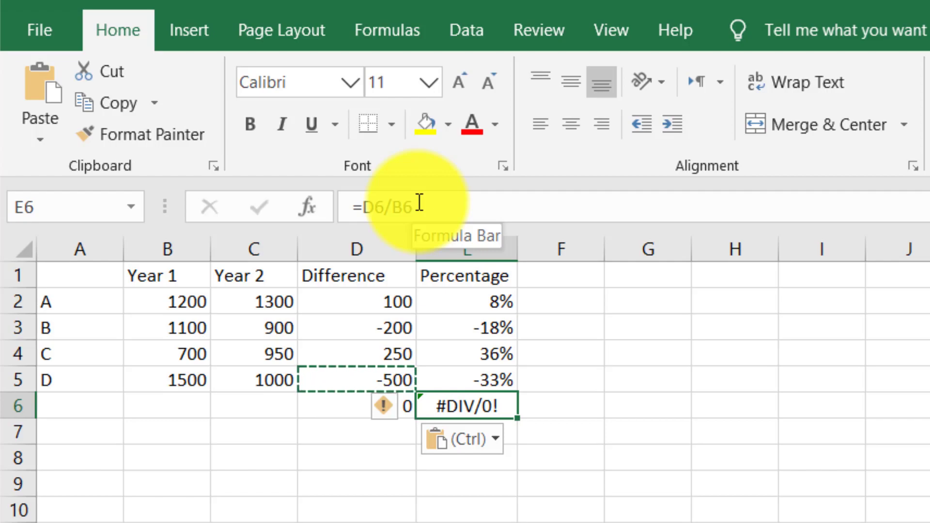
Step: Enter 1600 in B6 and 900 in C6, so row 6 shows -700 and -44%
left_click(185, 409)
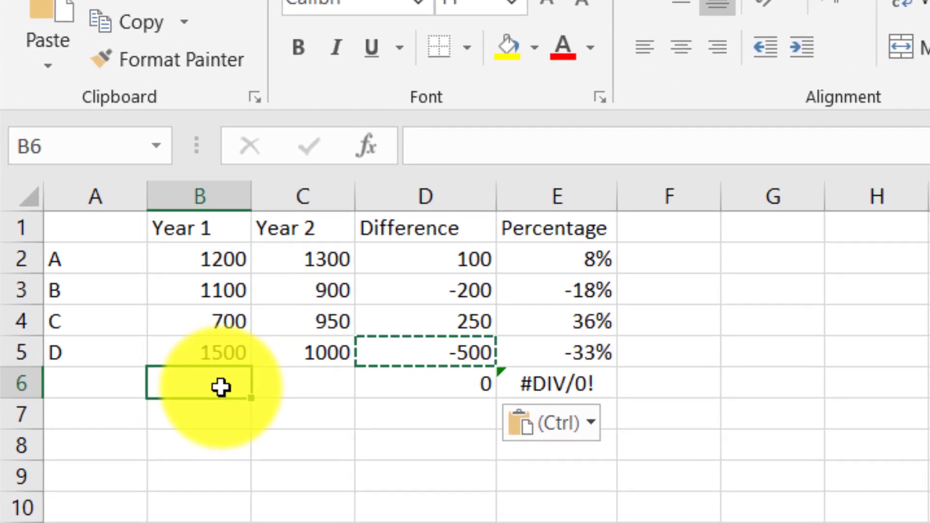
type("1600")
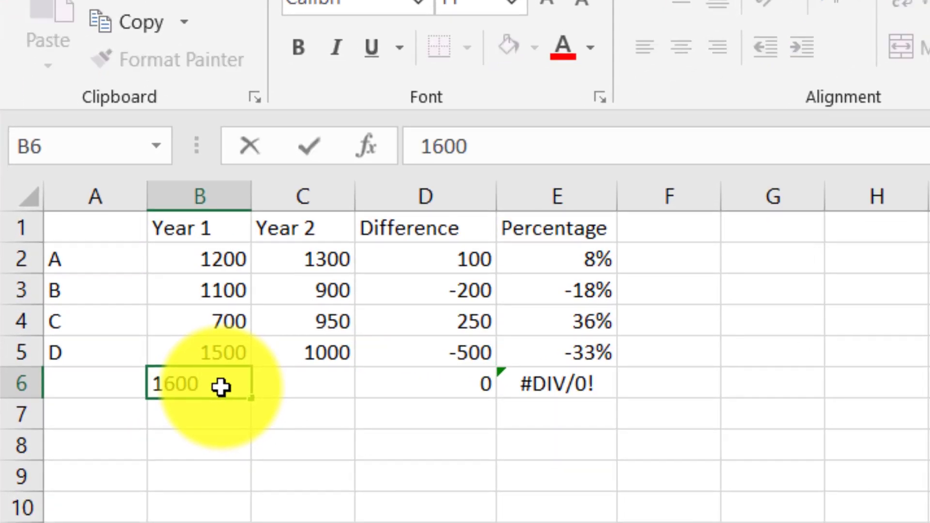
key("Tab")
type("900")
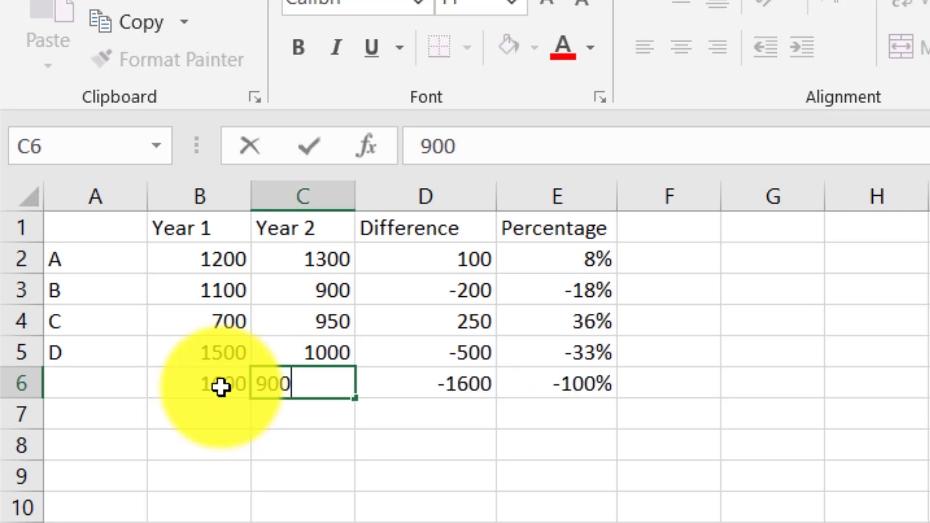
key("Return")
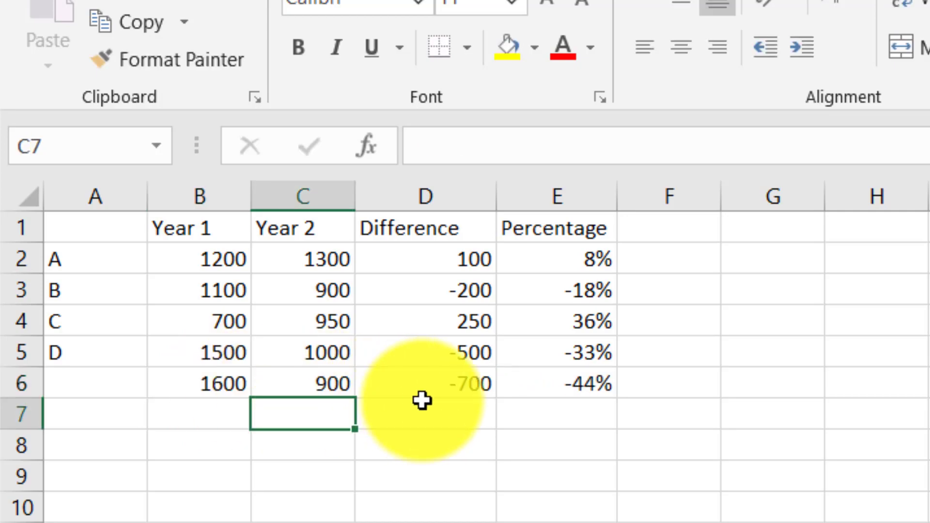